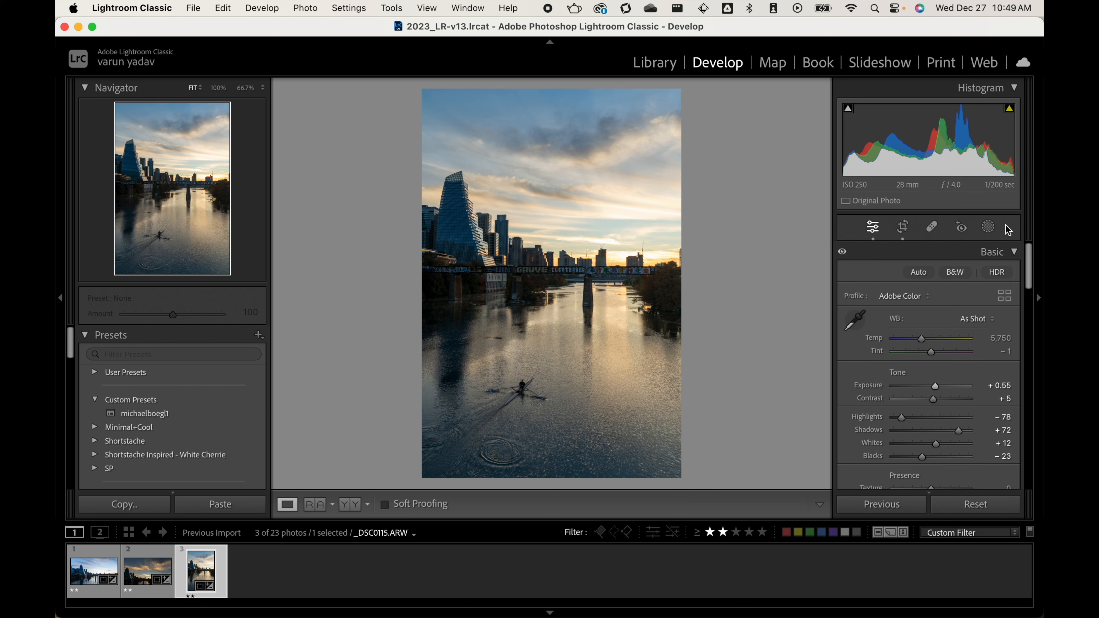
- Set the river photo's Clarity to -11, Dehaze to +15, Vibrance to +20 and Saturation to +4
{"action": "scroll", "coordinate": [975, 388], "scroll_direction": "down", "scroll_amount": 1}
{"action": "scroll", "coordinate": [975, 389], "scroll_direction": "down", "scroll_amount": 4}
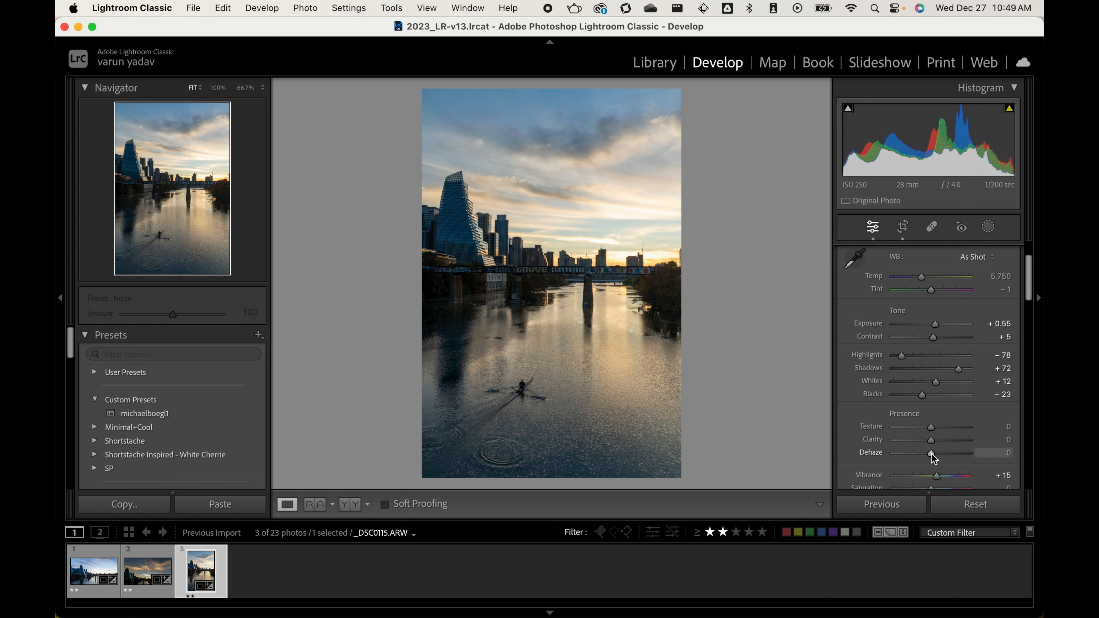
{"action": "left_click_drag", "start_coordinate": [933, 454], "coordinate": [928, 442]}
{"action": "scroll", "coordinate": [928, 441], "scroll_direction": "down", "scroll_amount": 1}
{"action": "left_click_drag", "start_coordinate": [936, 449], "coordinate": [938, 449]}
{"action": "left_click_drag", "start_coordinate": [931, 462], "coordinate": [930, 458]}
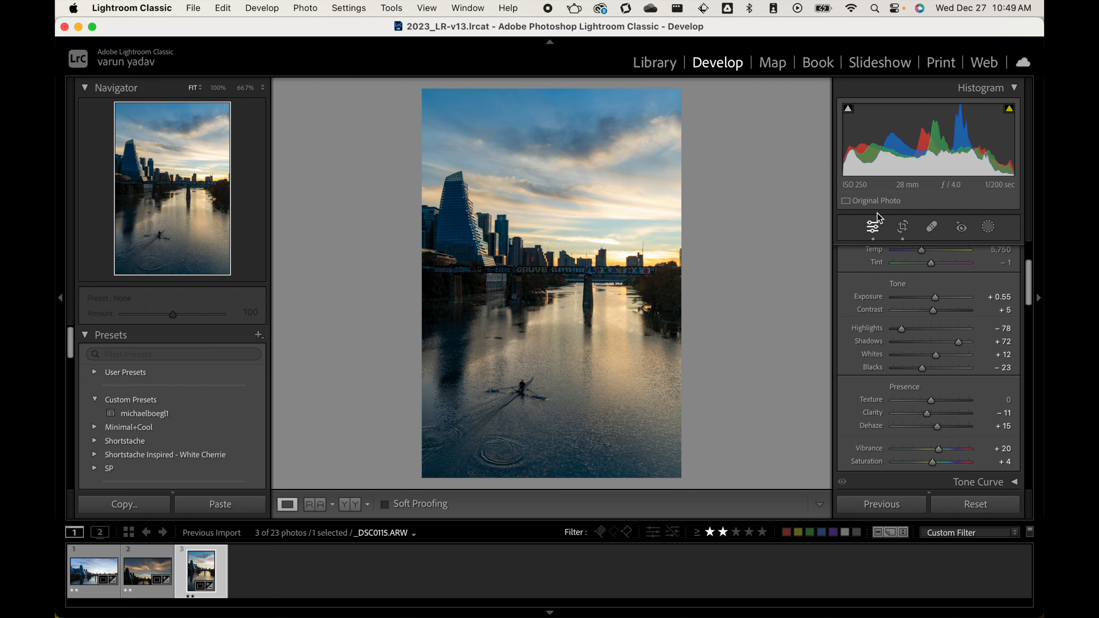
- Add a radial gradient mask around the rower with Exposure 0.71, Highlights 22, Shadows 14 and Whites 19
{"action": "left_click", "coordinate": [988, 227]}
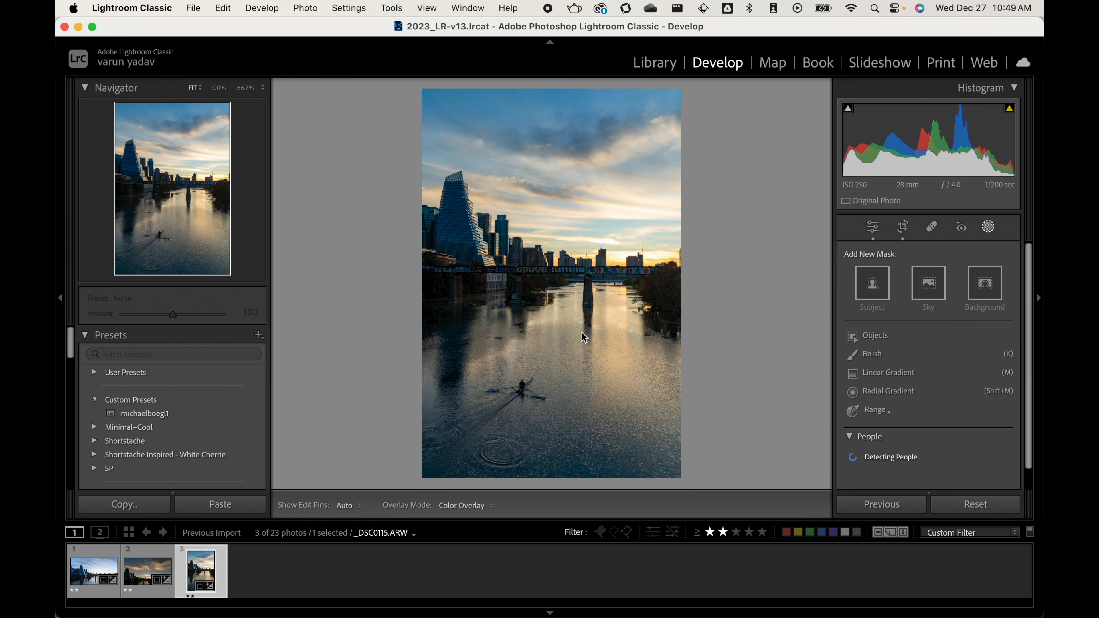
{"action": "left_click", "coordinate": [887, 391]}
{"action": "left_click_drag", "start_coordinate": [506, 403], "coordinate": [606, 472]}
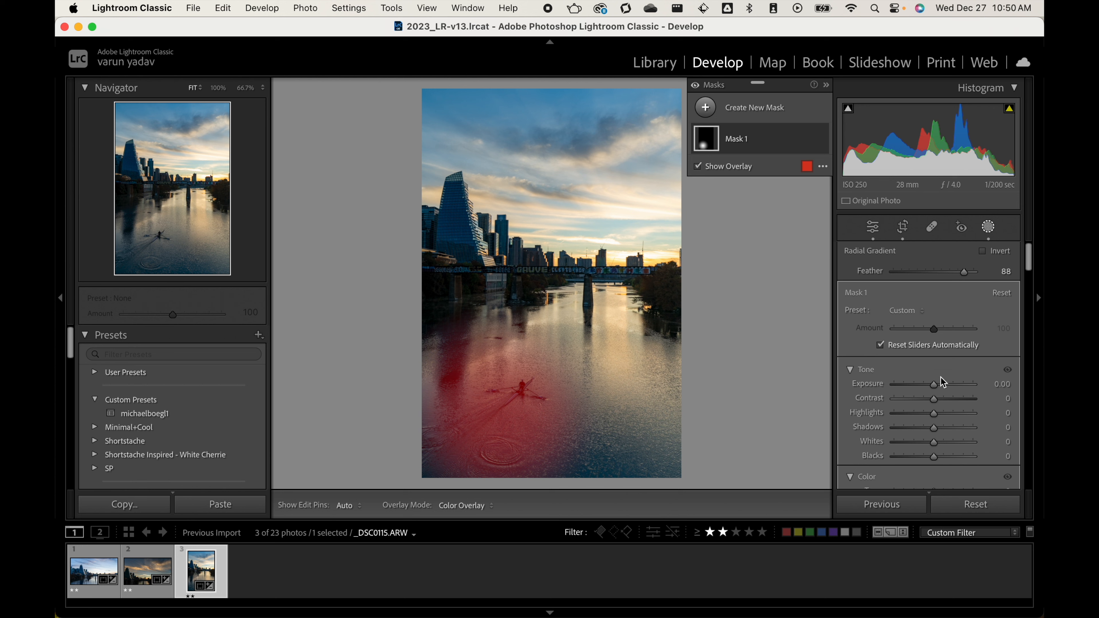
{"action": "left_click_drag", "start_coordinate": [941, 379], "coordinate": [944, 443]}
- Enlarge, rotate and reposition the radial mask so it covers the water around the rower and ripples
{"action": "left_click_drag", "start_coordinate": [498, 407], "coordinate": [472, 418]}
{"action": "left_click_drag", "start_coordinate": [470, 341], "coordinate": [469, 309]}
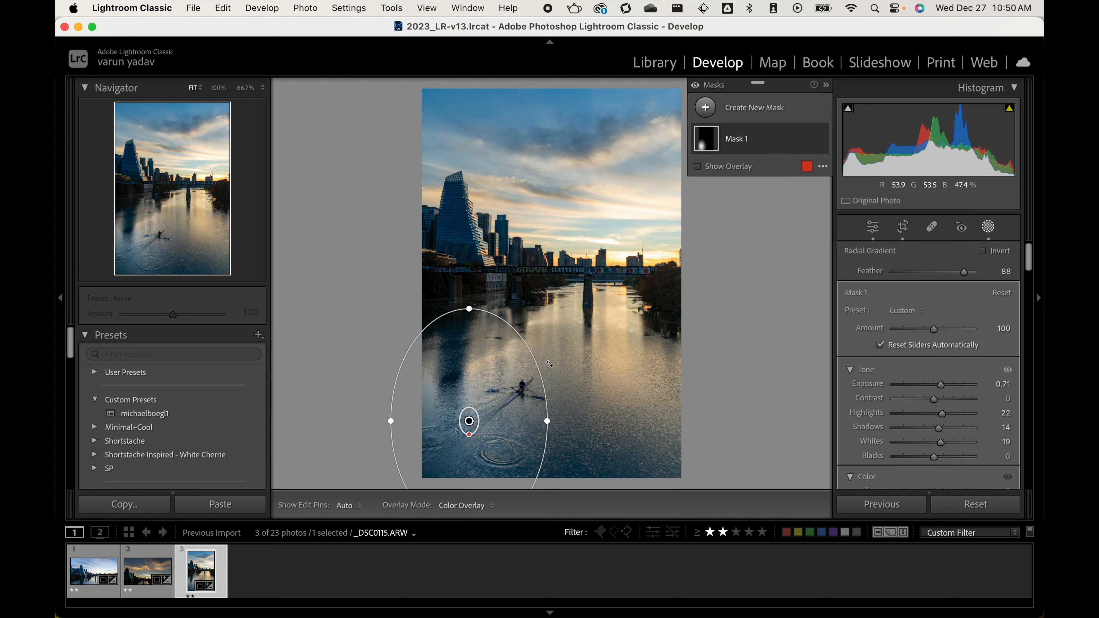
{"action": "left_click_drag", "start_coordinate": [549, 364], "coordinate": [562, 459]}
{"action": "left_click_drag", "start_coordinate": [442, 347], "coordinate": [464, 393]}
{"action": "left_click", "coordinate": [468, 402]}
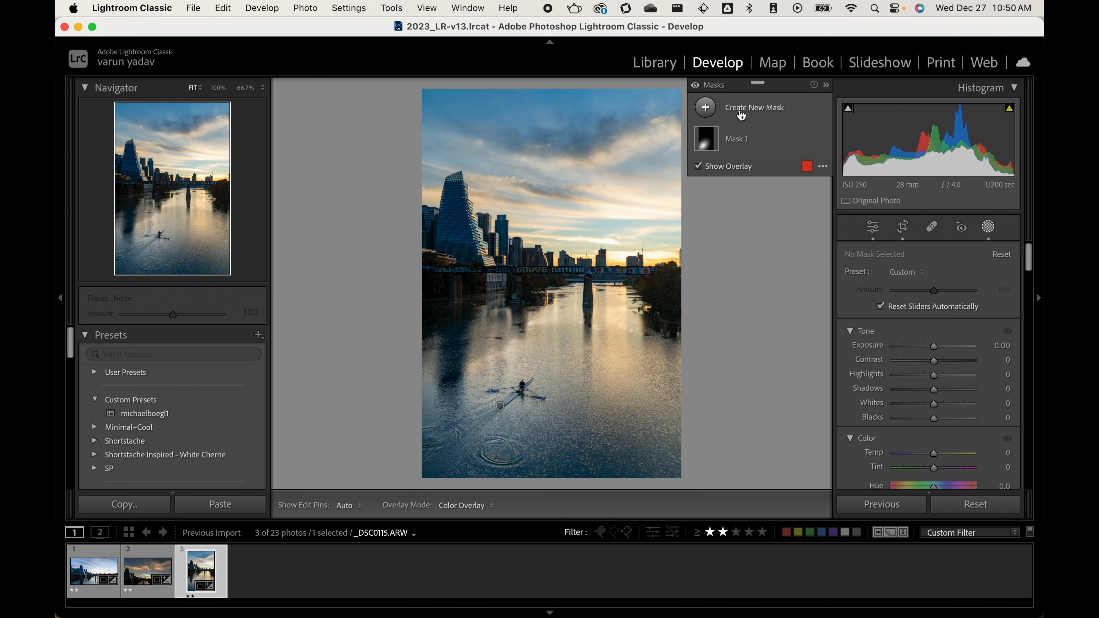
- Add a sky mask with Exposure 0.32, Highlights -51, Shadows -19, Blacks -3 and Temp 4, and close masking
{"action": "left_click", "coordinate": [731, 107]}
{"action": "left_click", "coordinate": [804, 152]}
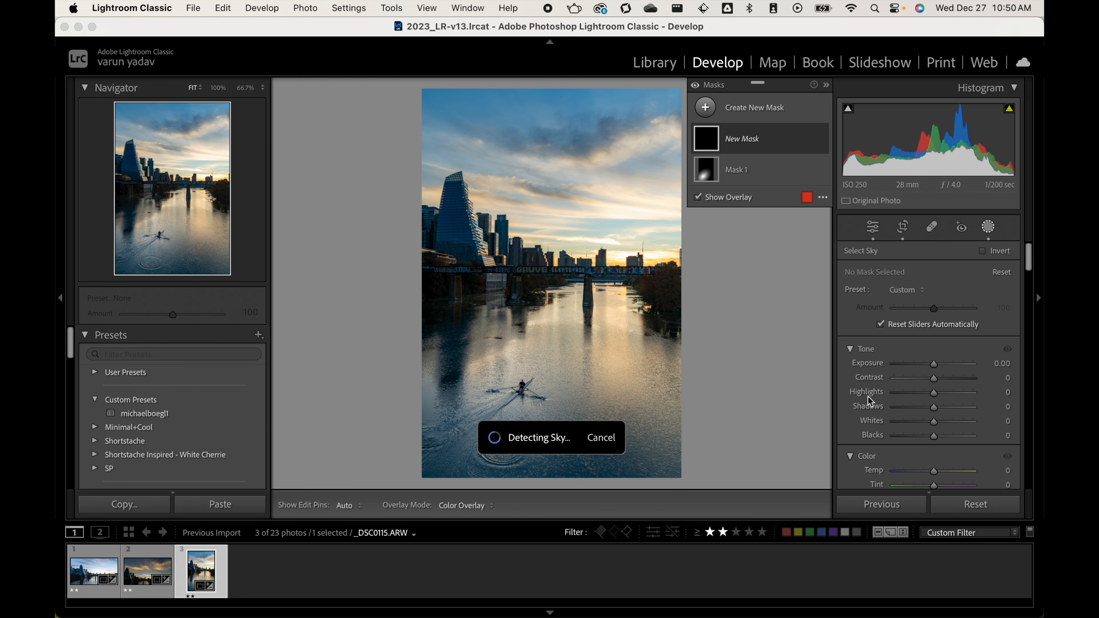
{"action": "left_click_drag", "start_coordinate": [933, 364], "coordinate": [935, 409]}
{"action": "scroll", "coordinate": [920, 363], "scroll_direction": "down", "scroll_amount": 2}
{"action": "scroll", "coordinate": [919, 335], "scroll_direction": "down", "scroll_amount": 1}
{"action": "scroll", "coordinate": [935, 387], "scroll_direction": "down", "scroll_amount": 2}
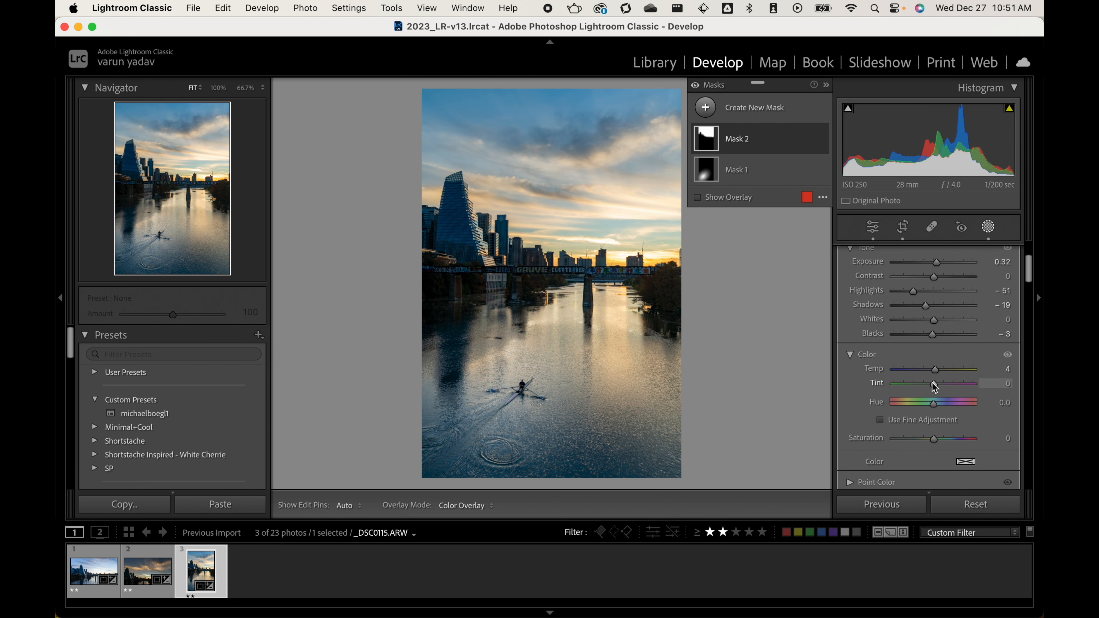
{"action": "left_click", "coordinate": [989, 226]}
{"action": "scroll", "coordinate": [934, 345], "scroll_direction": "down", "scroll_amount": 10}
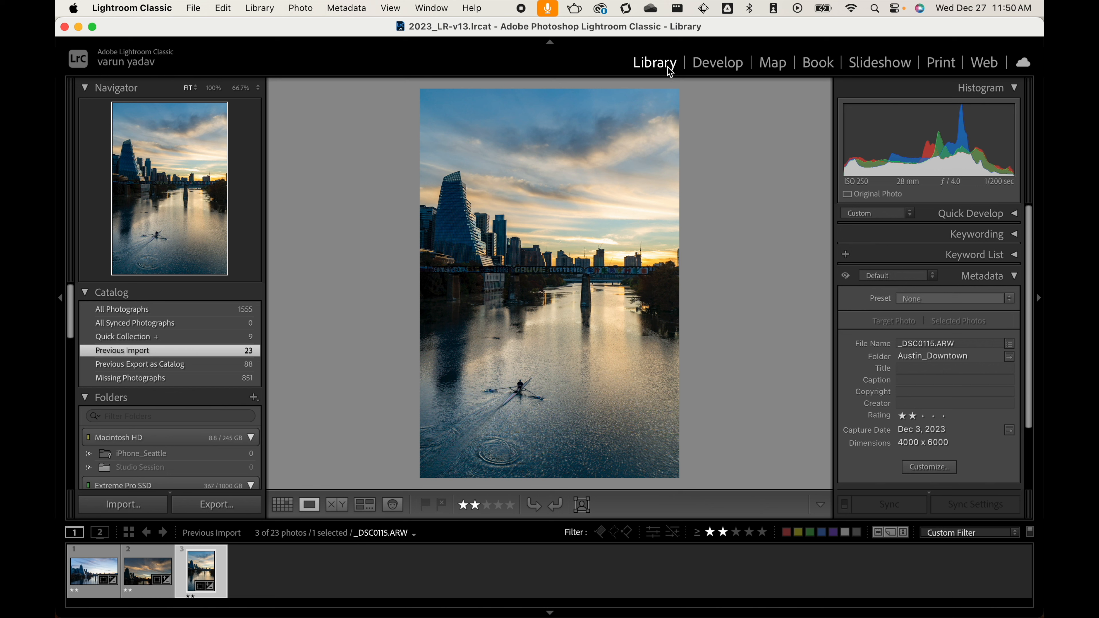
- Show the library photos as a grid and select all three of them
{"action": "left_click", "coordinate": [279, 507]}
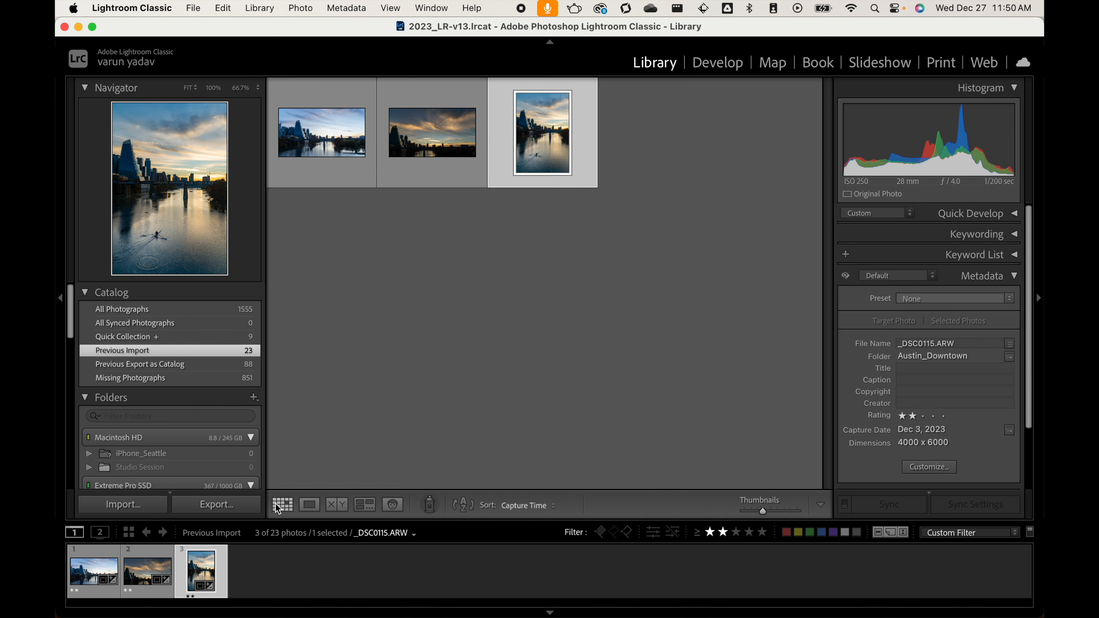
{"action": "left_click", "coordinate": [294, 149]}
{"action": "left_click", "coordinate": [295, 256]}
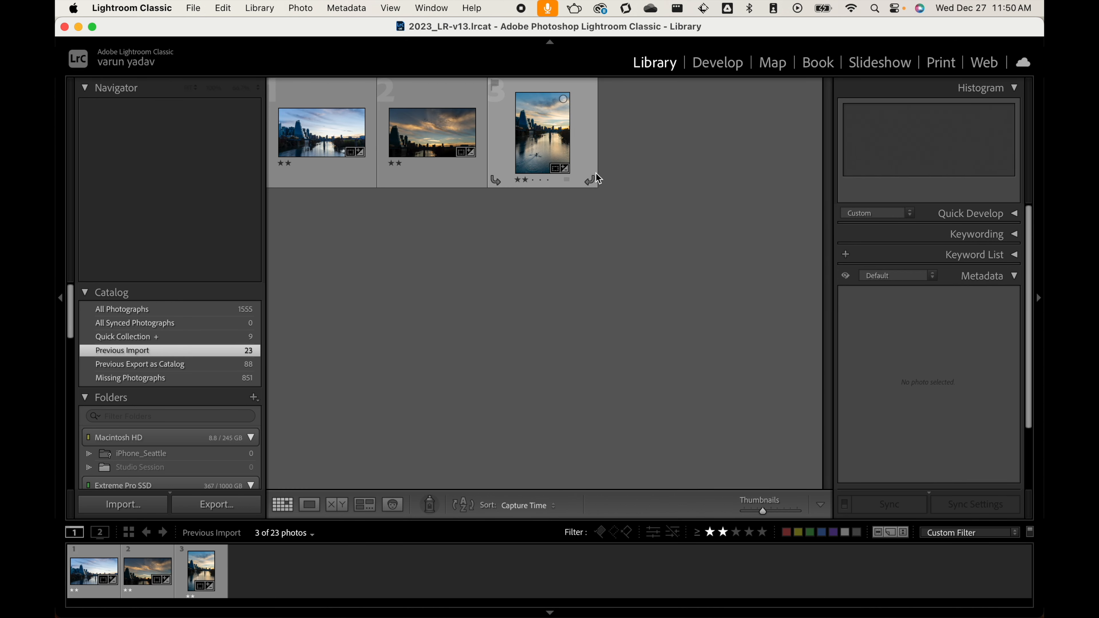
{"action": "left_click", "coordinate": [355, 156]}
{"action": "key", "text": "super+a"}
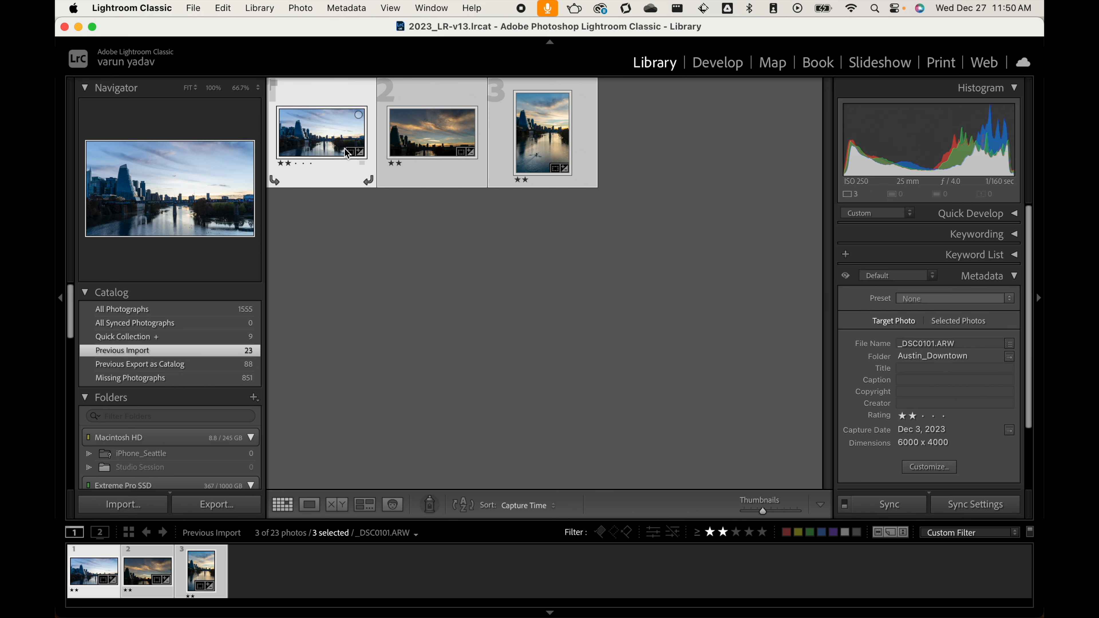
- Rename the selected photos using Custom Name - Sequence with the text 2023-Austin-Downtown and start number 1, check each file name and deselect them
{"action": "left_click", "coordinate": [264, 10]}
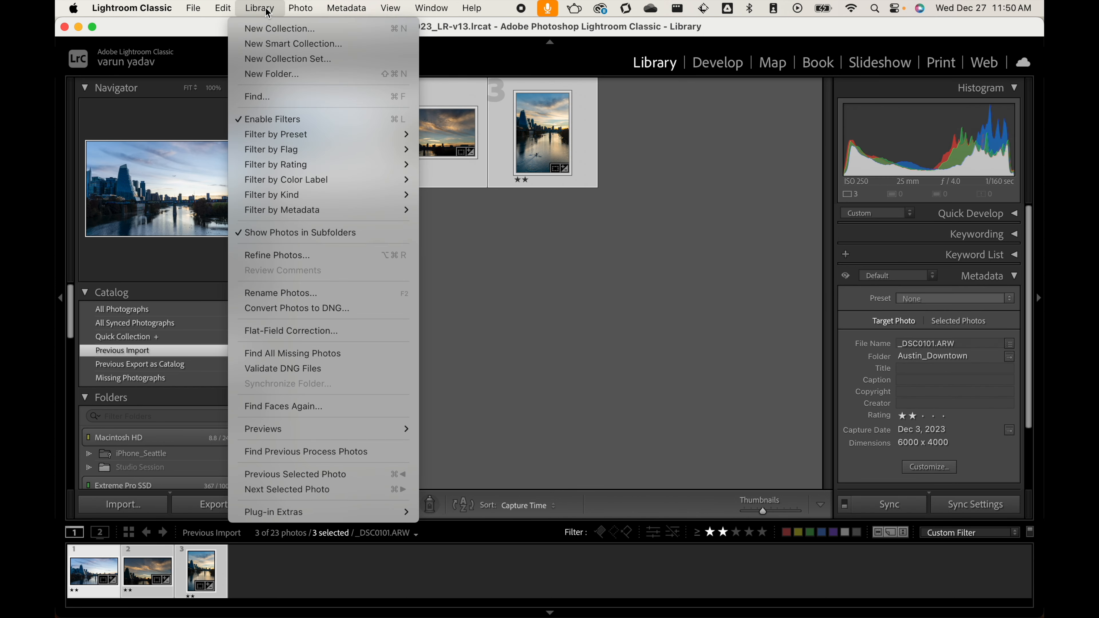
{"action": "left_click", "coordinate": [300, 296]}
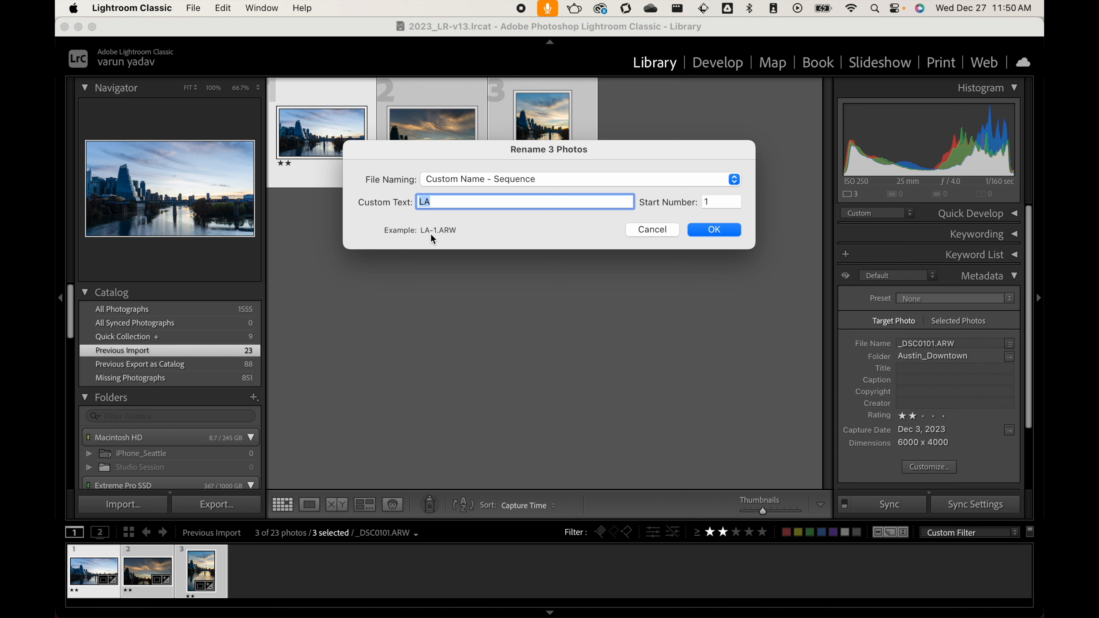
{"action": "type", "text": "2023-Austin-Downtown"}
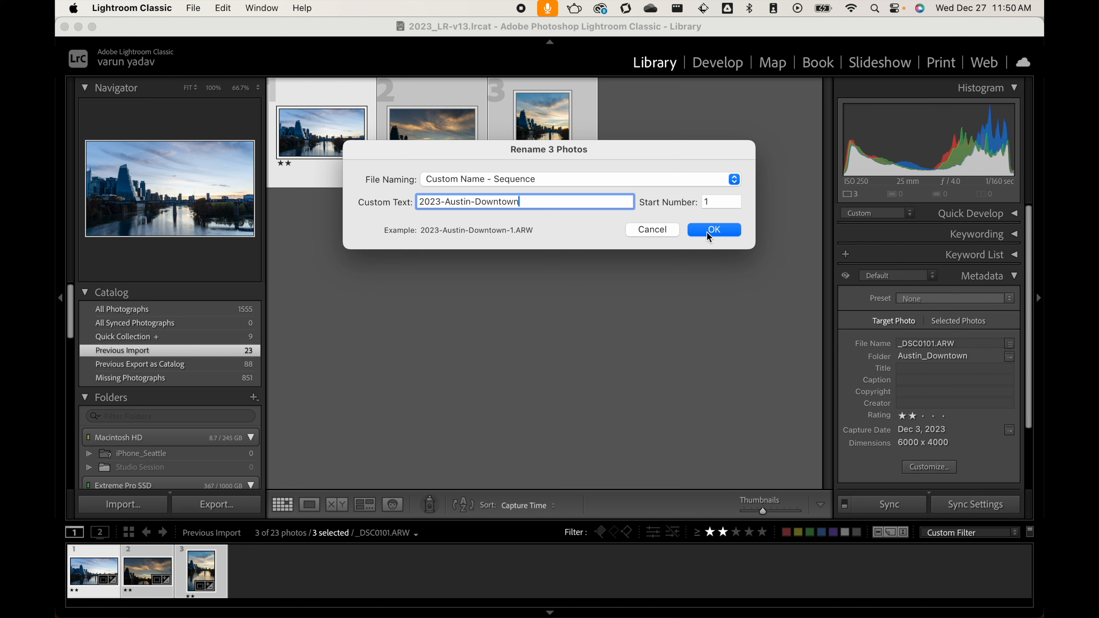
{"action": "left_click", "coordinate": [714, 229]}
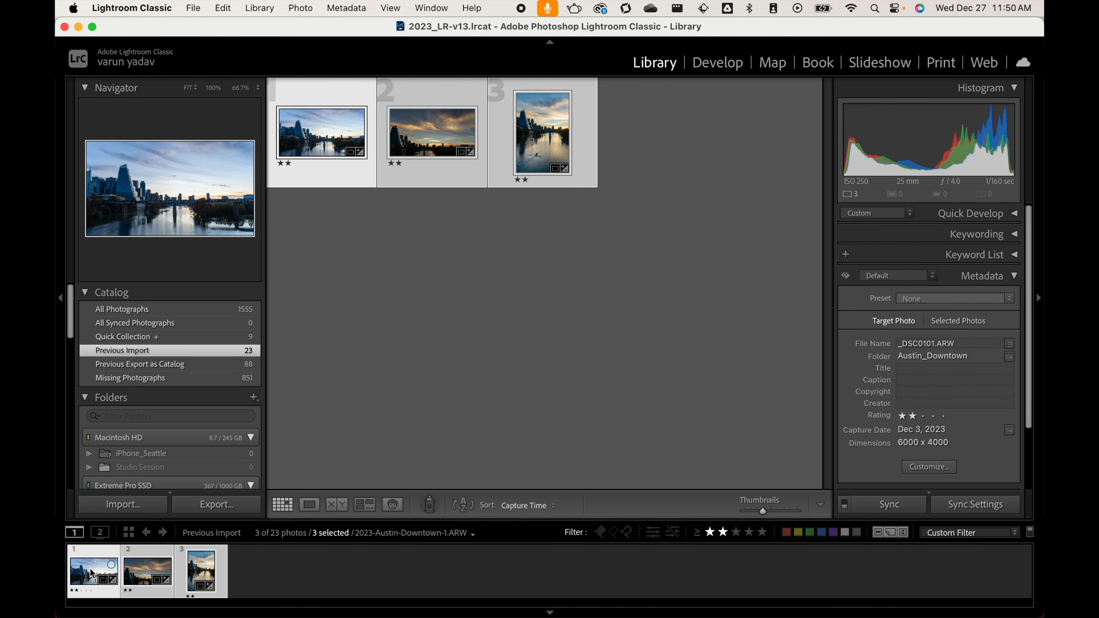
{"action": "left_click", "coordinate": [147, 572]}
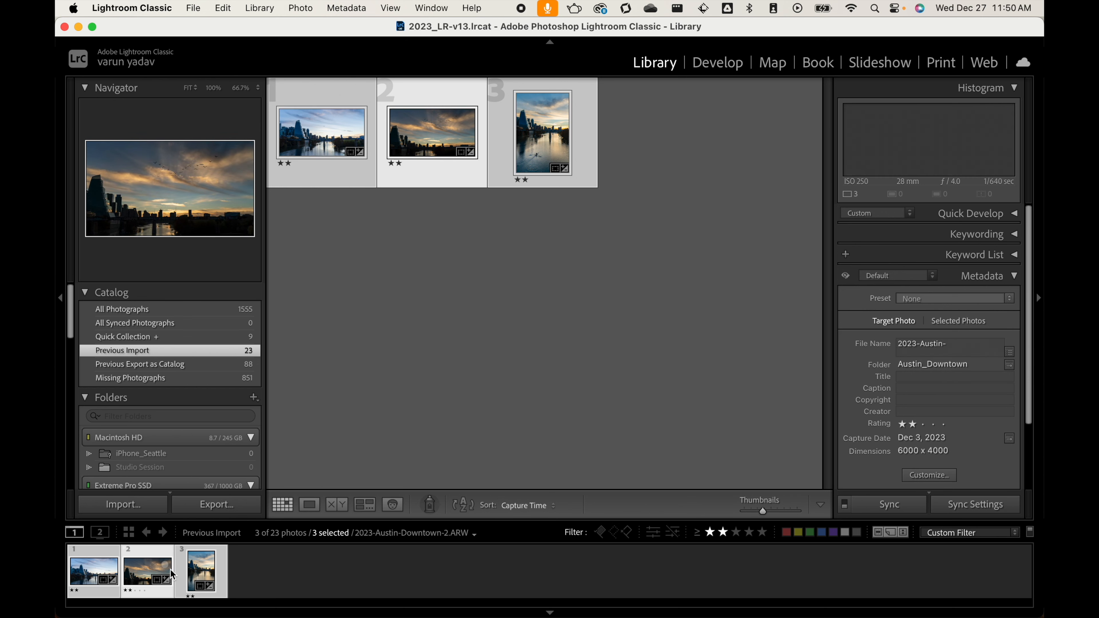
{"action": "left_click", "coordinate": [200, 574]}
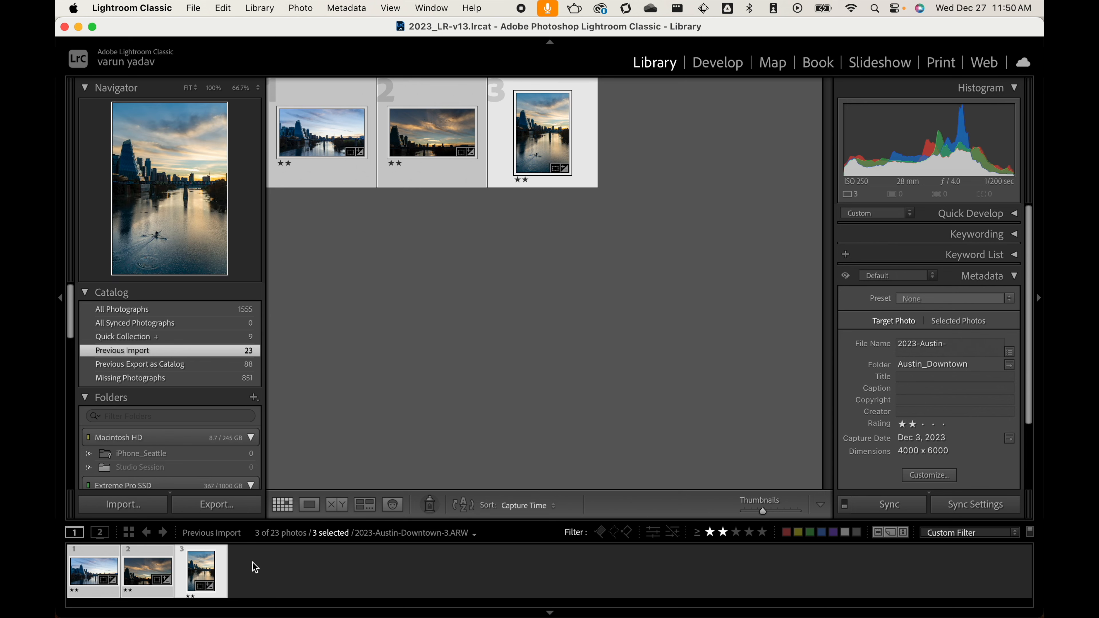
{"action": "left_click", "coordinate": [508, 201]}
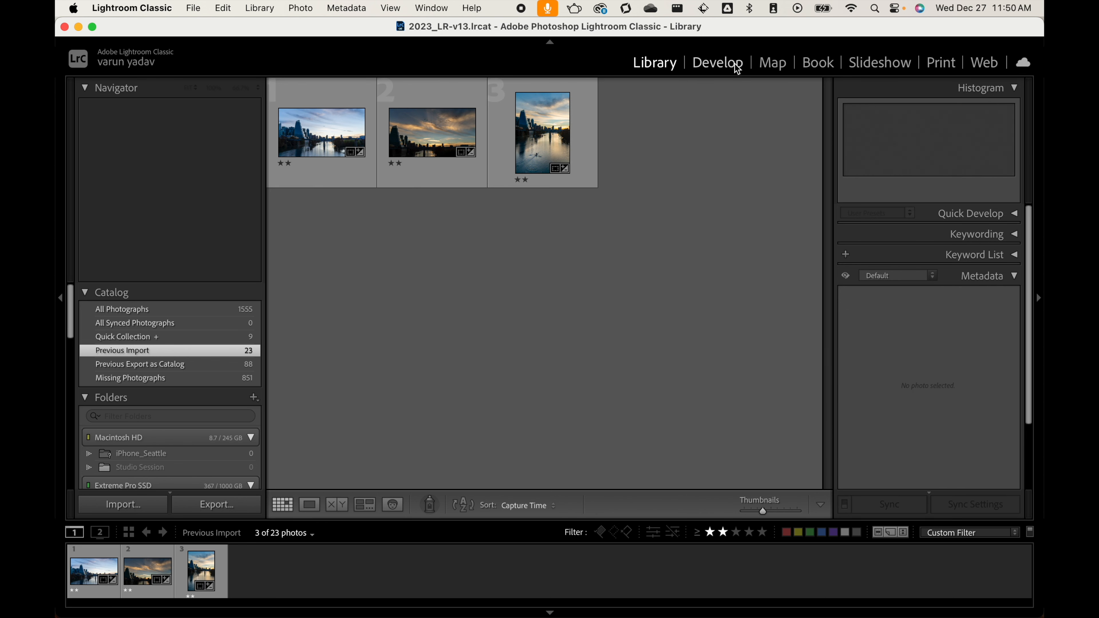
- Open the export settings for the portrait rower photo from the Develop module and review its location, naming, file and sizing options
{"action": "left_click", "coordinate": [718, 63]}
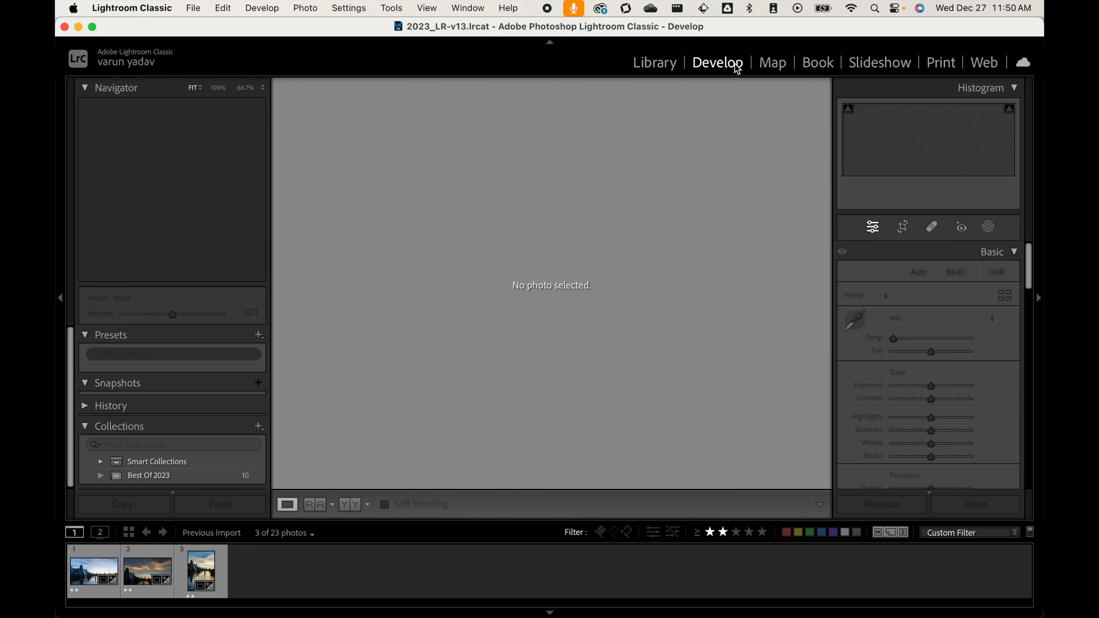
{"action": "left_click", "coordinate": [192, 569]}
{"action": "right_click", "coordinate": [193, 569]}
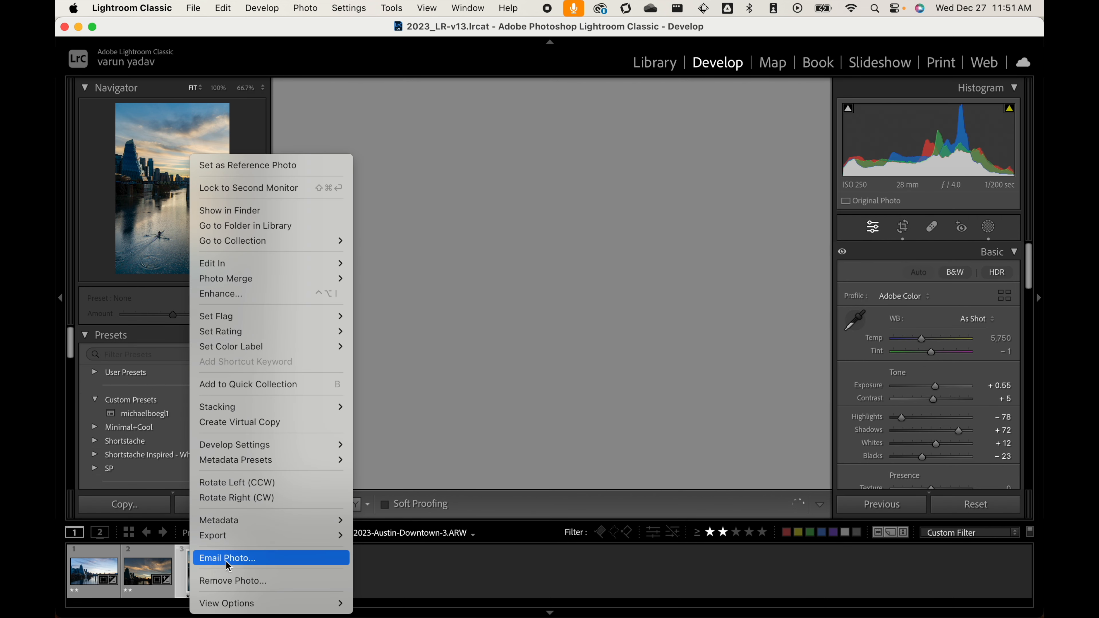
{"action": "mouse_move", "coordinate": [260, 546]}
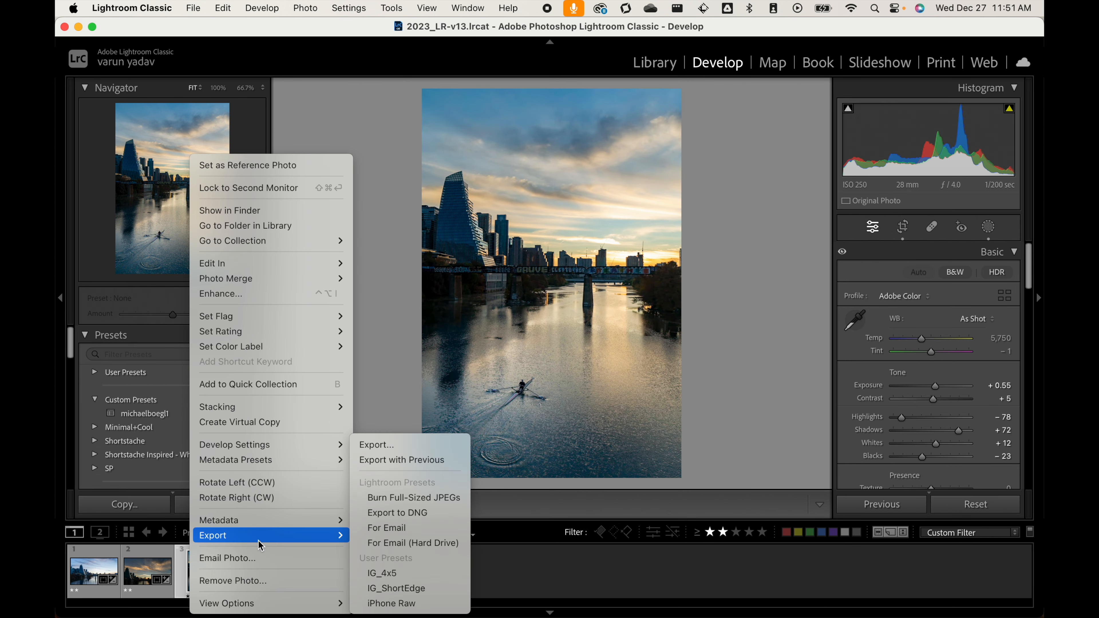
{"action": "left_click", "coordinate": [446, 446]}
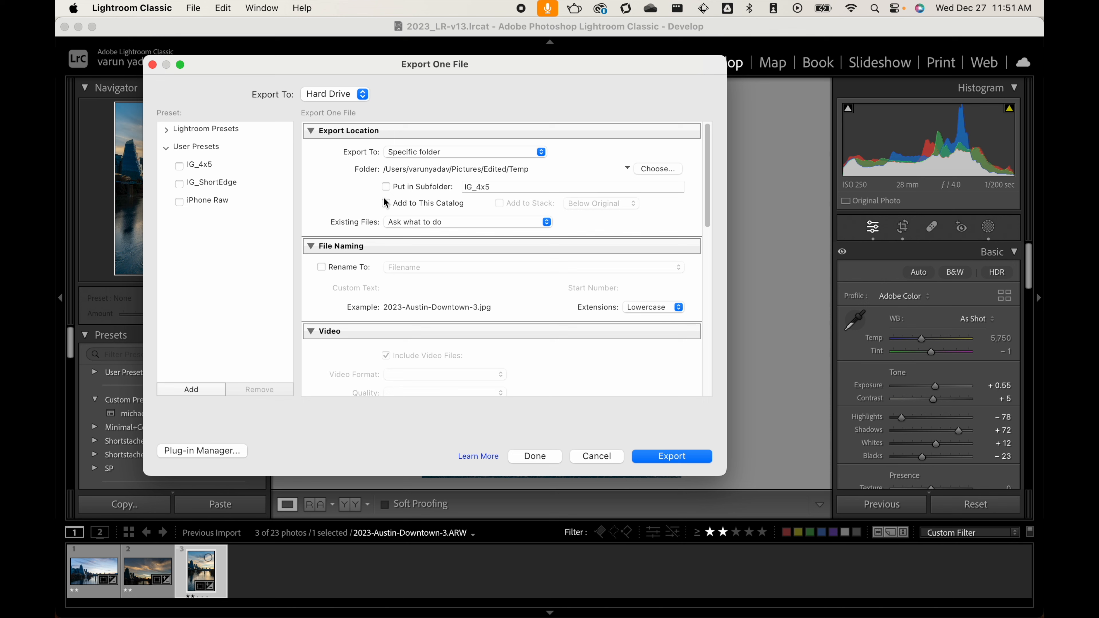
{"action": "scroll", "coordinate": [385, 196], "scroll_direction": "down", "scroll_amount": 1}
{"action": "scroll", "coordinate": [384, 199], "scroll_direction": "down", "scroll_amount": 10}
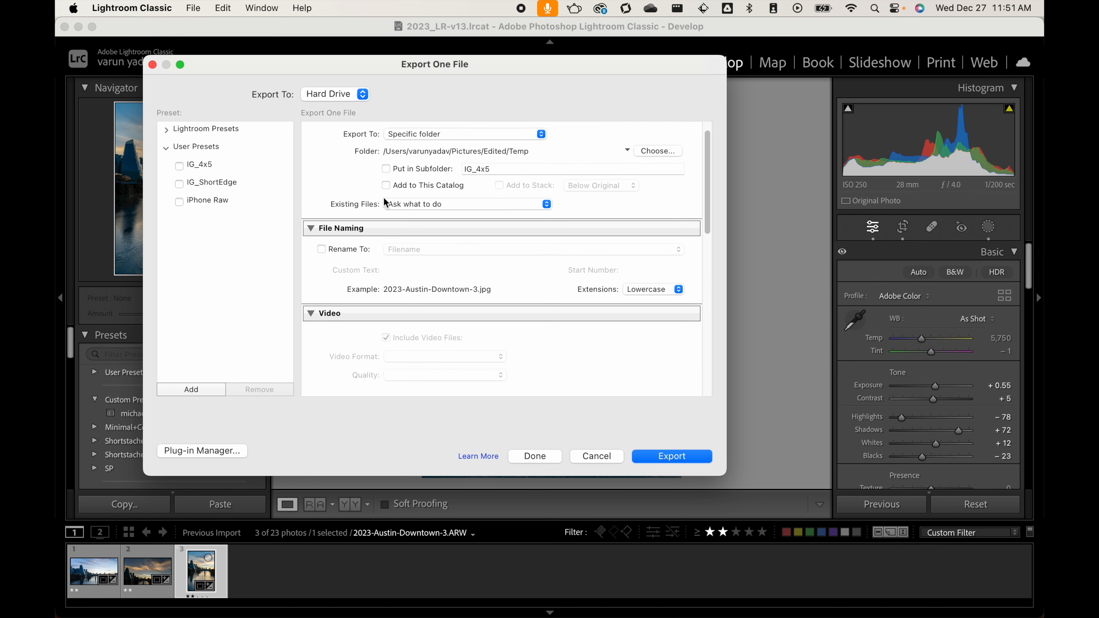
{"action": "scroll", "coordinate": [384, 201], "scroll_direction": "down", "scroll_amount": 2}
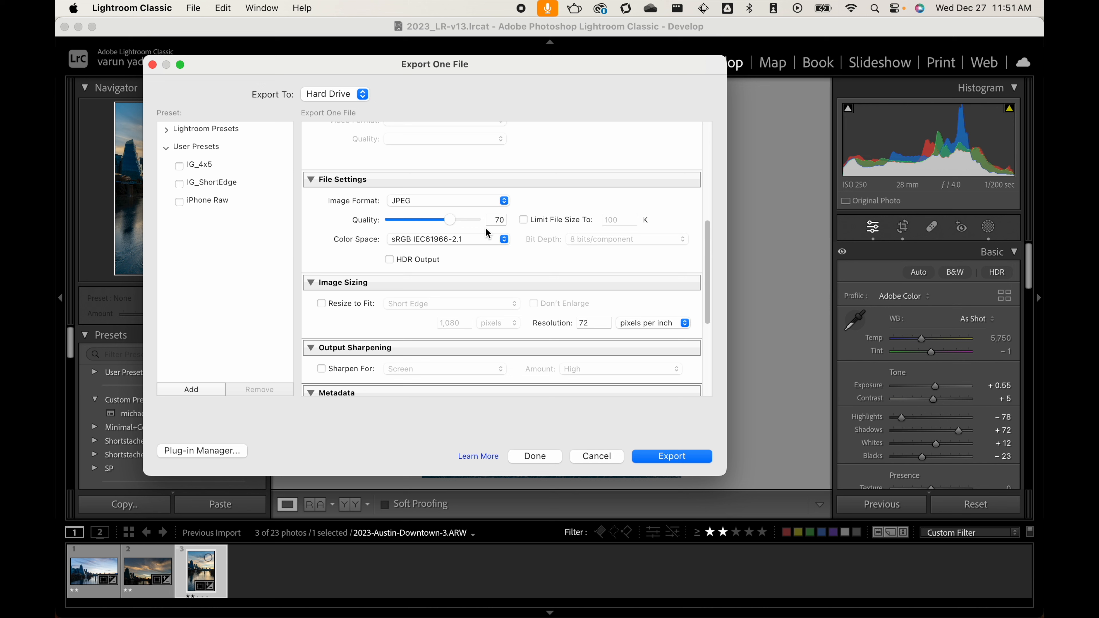
{"action": "scroll", "coordinate": [552, 218], "scroll_direction": "down", "scroll_amount": 3}
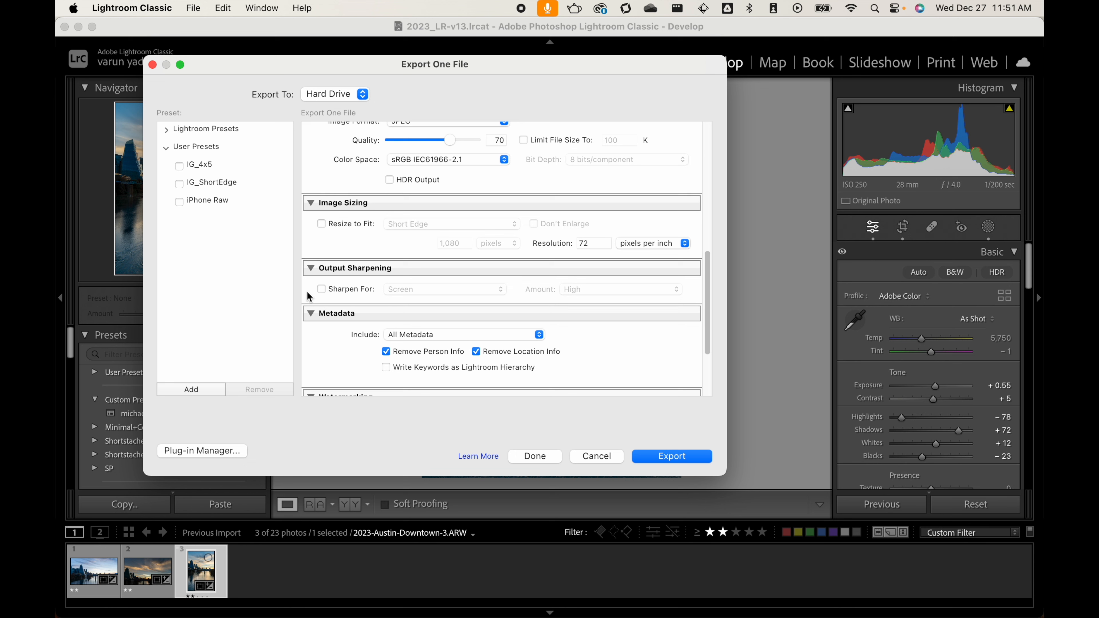
{"action": "left_click", "coordinate": [354, 290]}
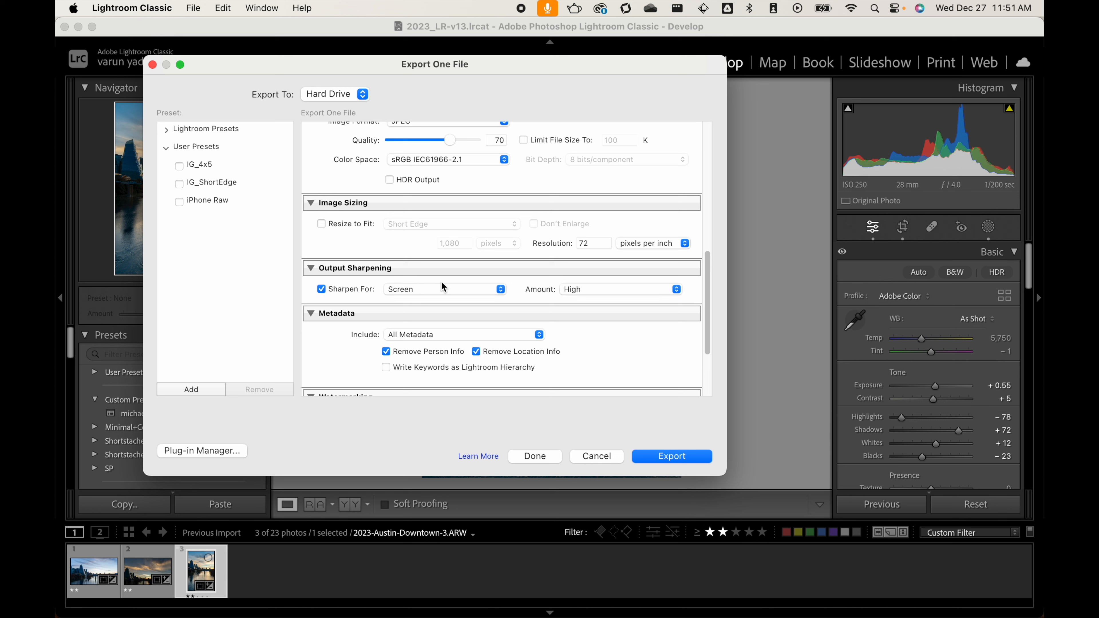
{"action": "left_click", "coordinate": [441, 289]}
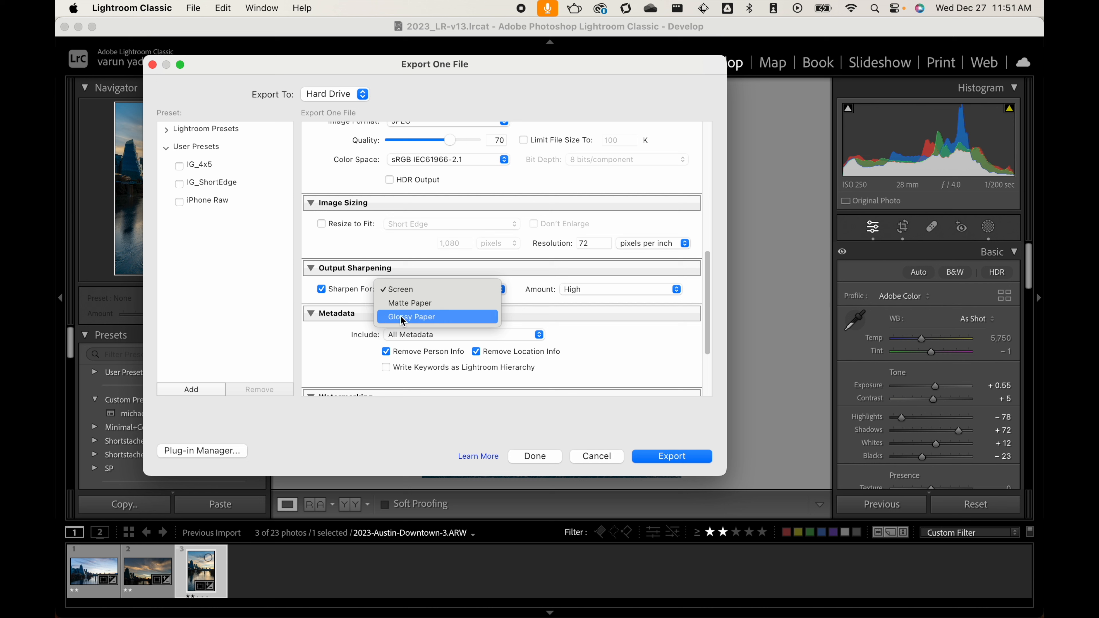
{"action": "left_click", "coordinate": [289, 308]}
{"action": "left_click", "coordinate": [321, 288]}
{"action": "scroll", "coordinate": [502, 303], "scroll_direction": "down", "scroll_amount": 5}
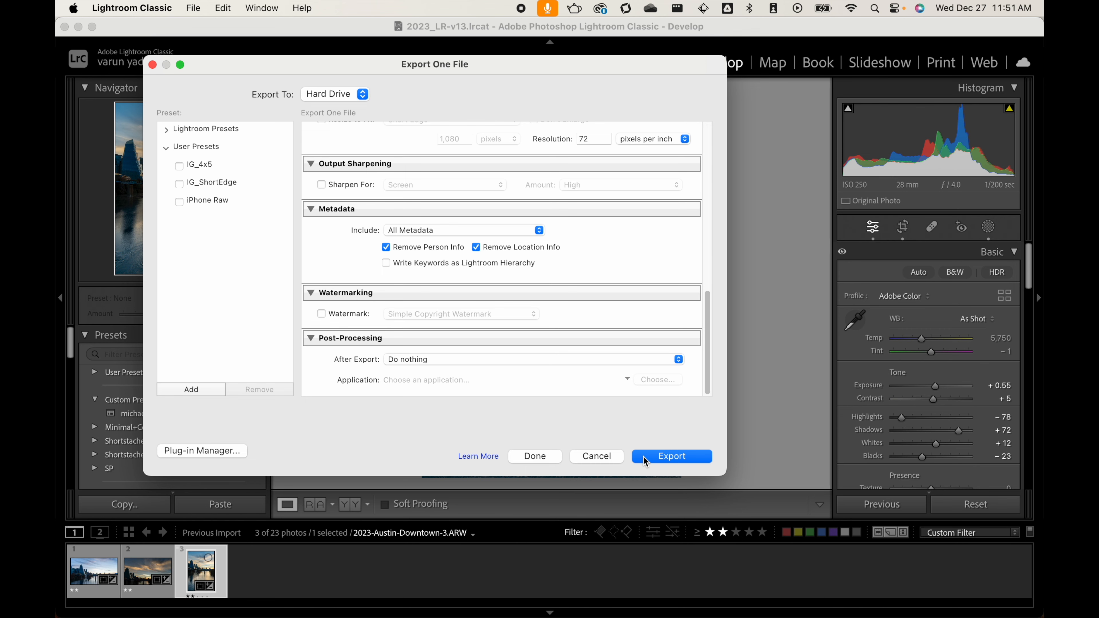